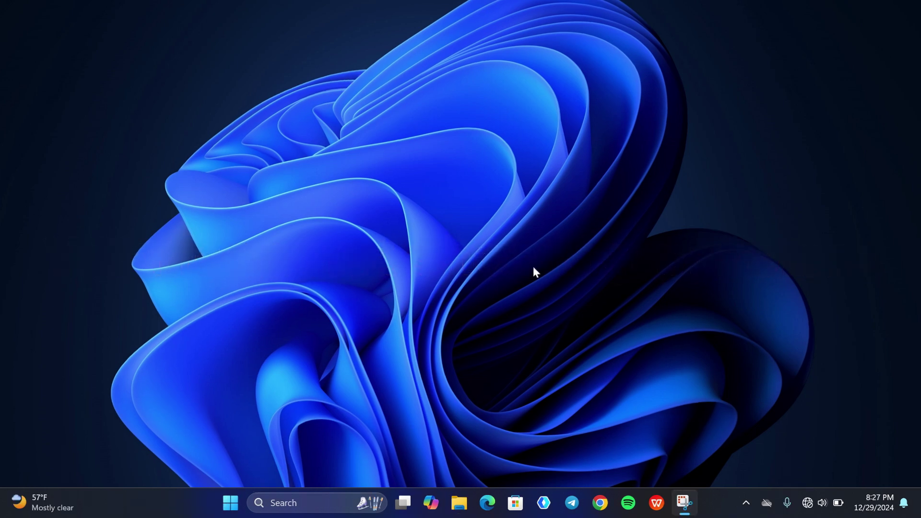
Check Quick Settings for Wi-Fi, then open View network connections from search
{"action": "left_click", "coordinate": [813, 504]}
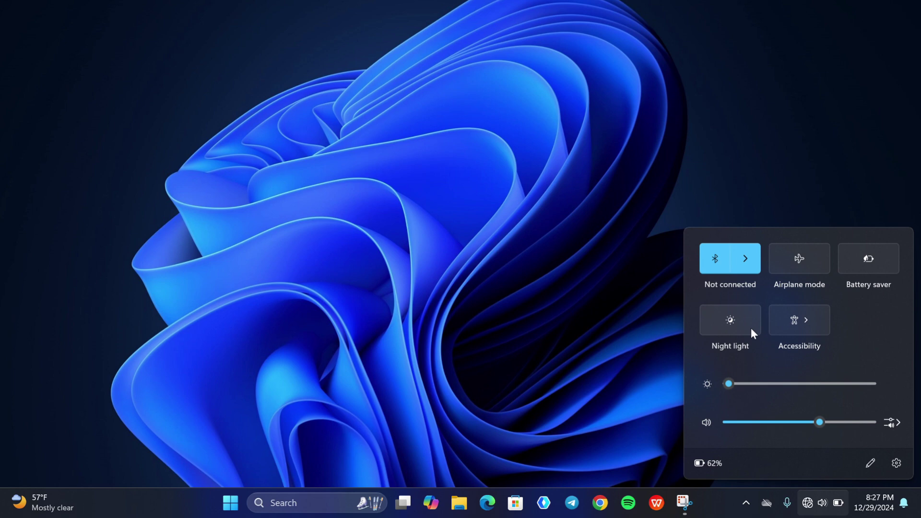
{"action": "left_click", "coordinate": [590, 332]}
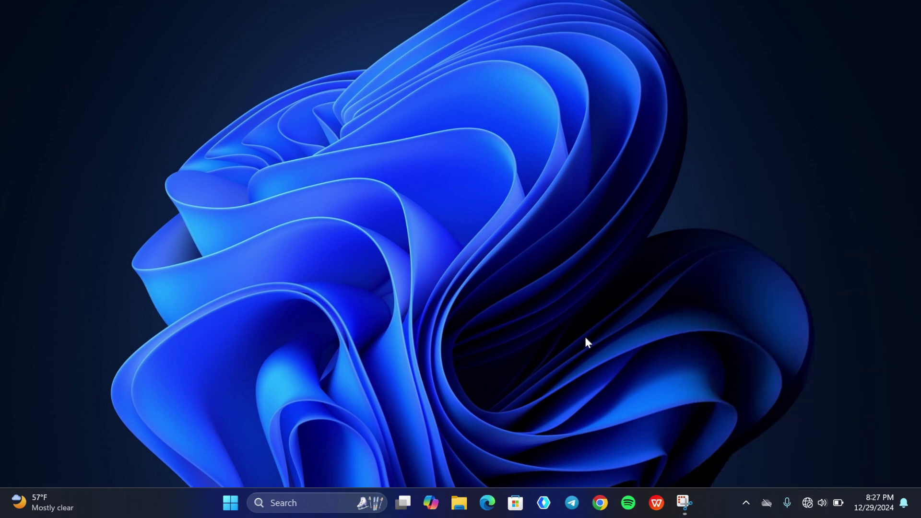
{"action": "left_click", "coordinate": [297, 502]}
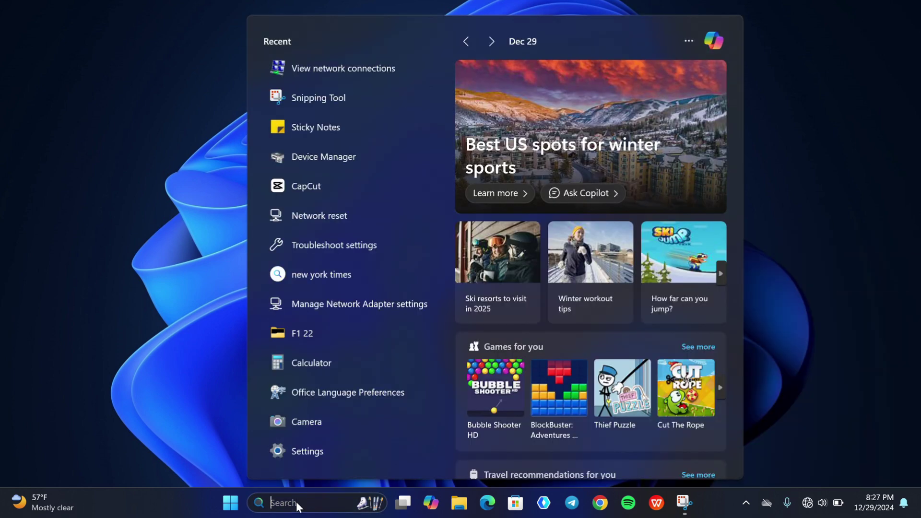
{"action": "type", "text": "network"}
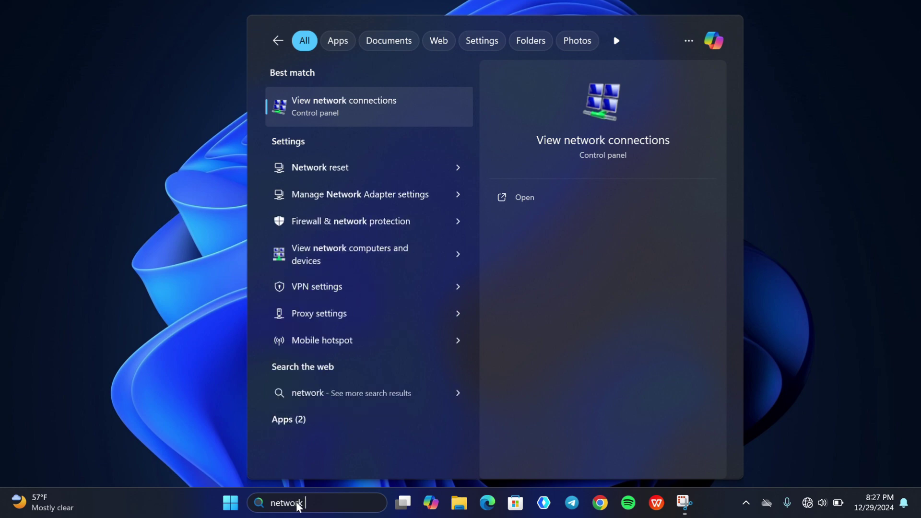
{"action": "type", "text": " connectio"}
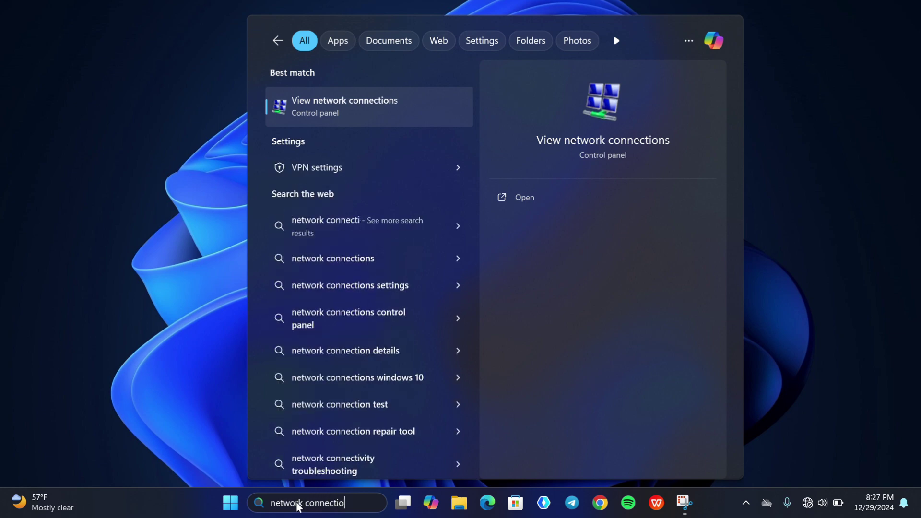
{"action": "type", "text": "n"}
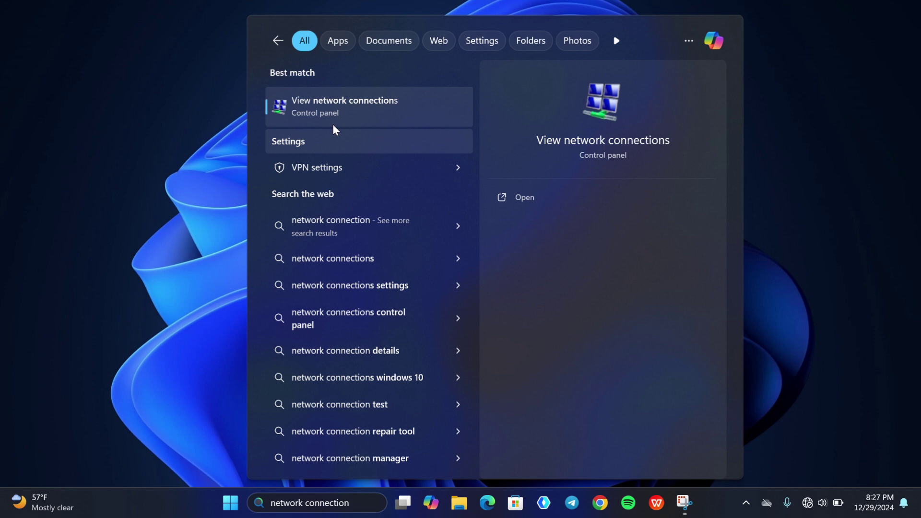
{"action": "left_click", "coordinate": [335, 104]}
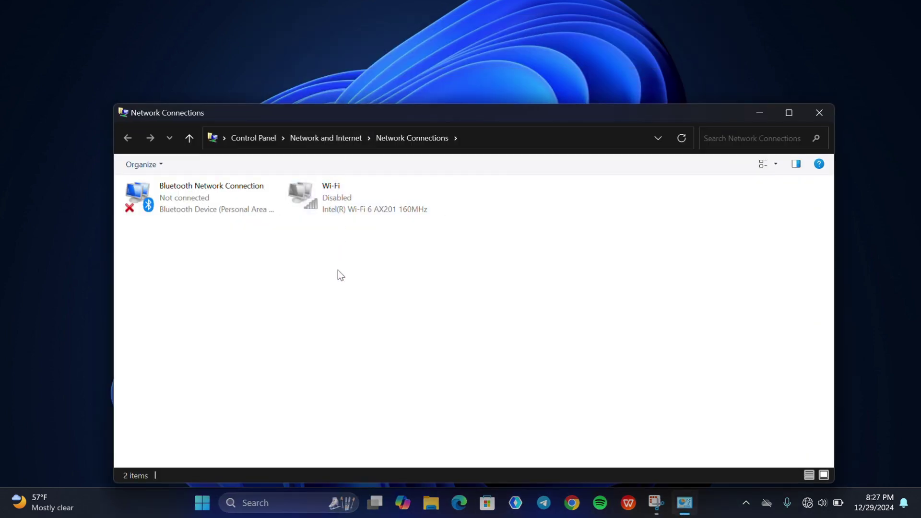
Enable the disabled Wi-Fi adapter in Network Connections
{"action": "left_click", "coordinate": [355, 206]}
{"action": "right_click", "coordinate": [354, 205]}
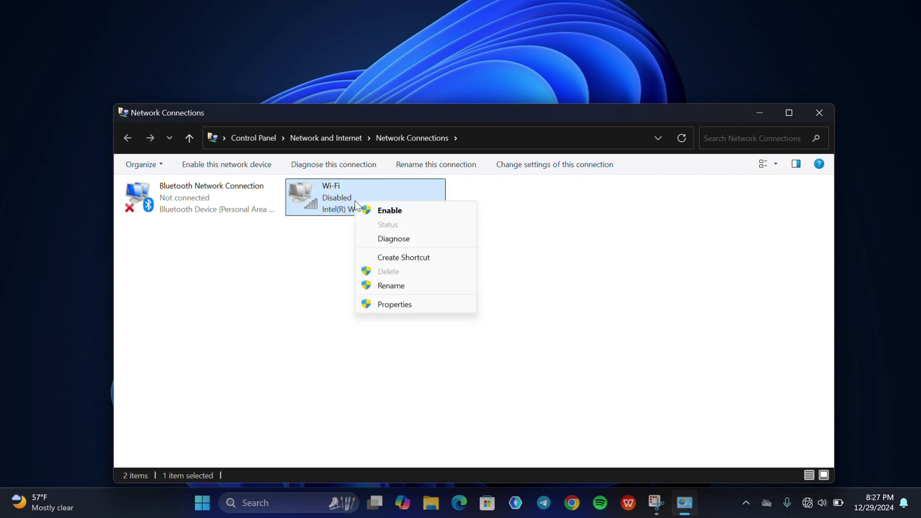
{"action": "left_click", "coordinate": [389, 211]}
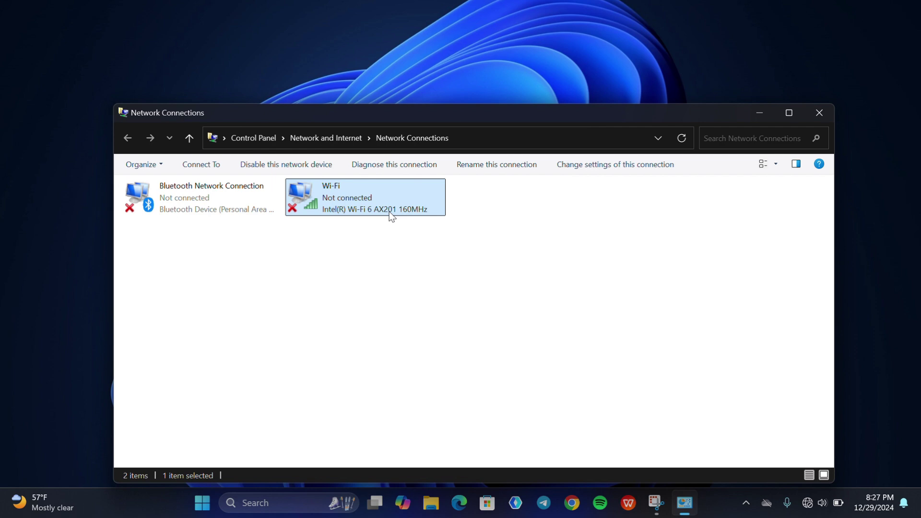
Close Network Connections and run the Network and Internet troubleshooter from Other troubleshooters
{"action": "key", "text": "alt+F4"}
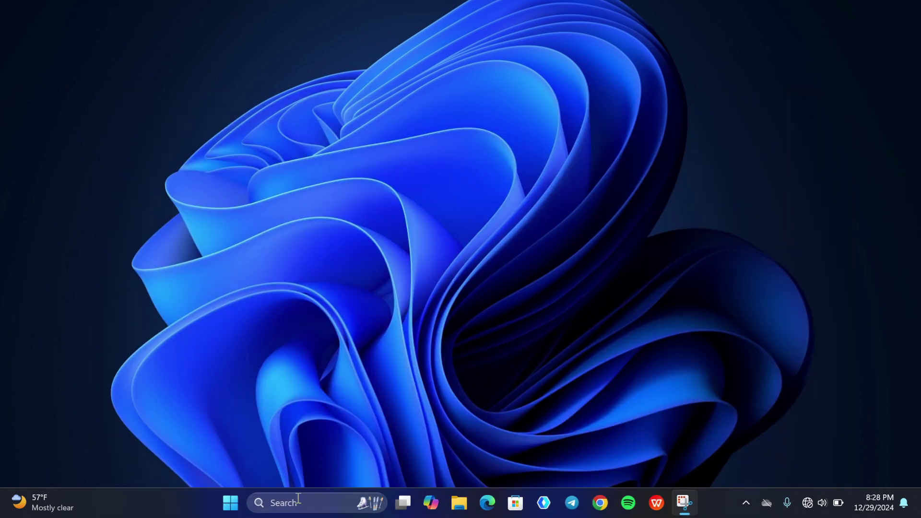
{"action": "left_click", "coordinate": [296, 500]}
{"action": "type", "text": "tro"}
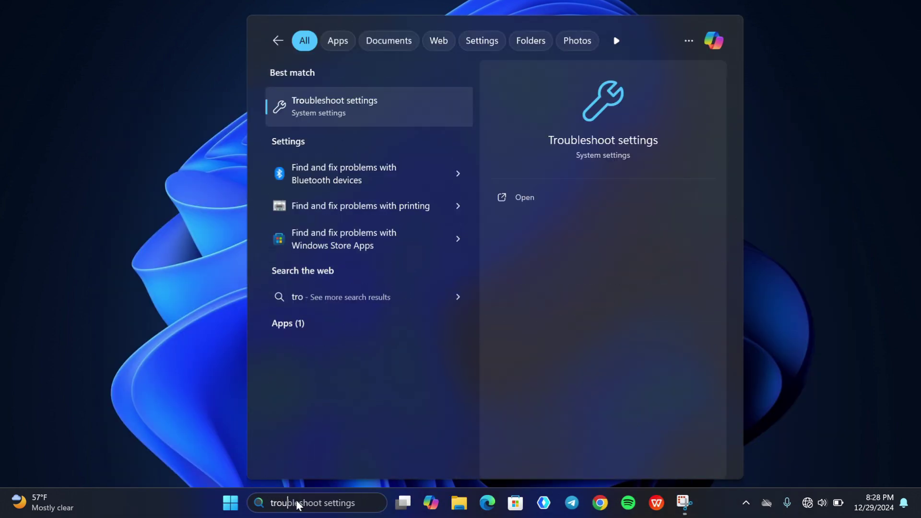
{"action": "type", "text": "uble"}
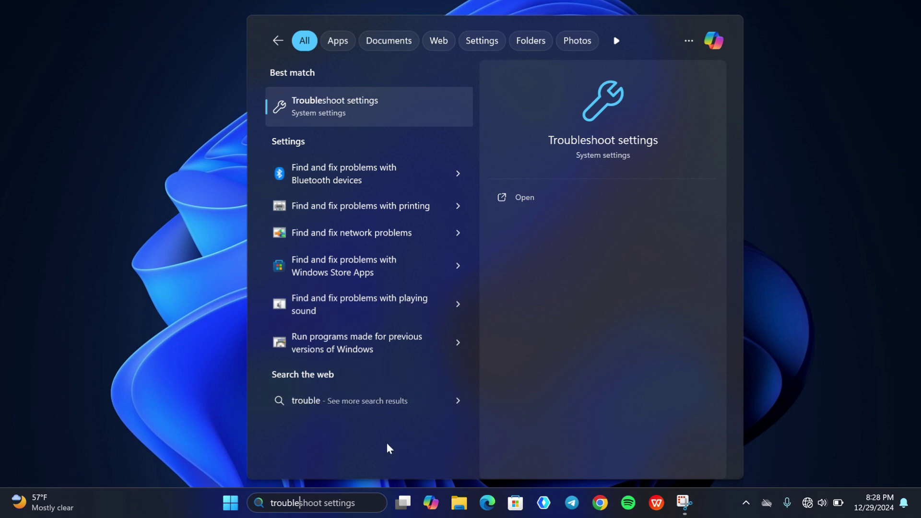
{"action": "type", "text": "shoot se"}
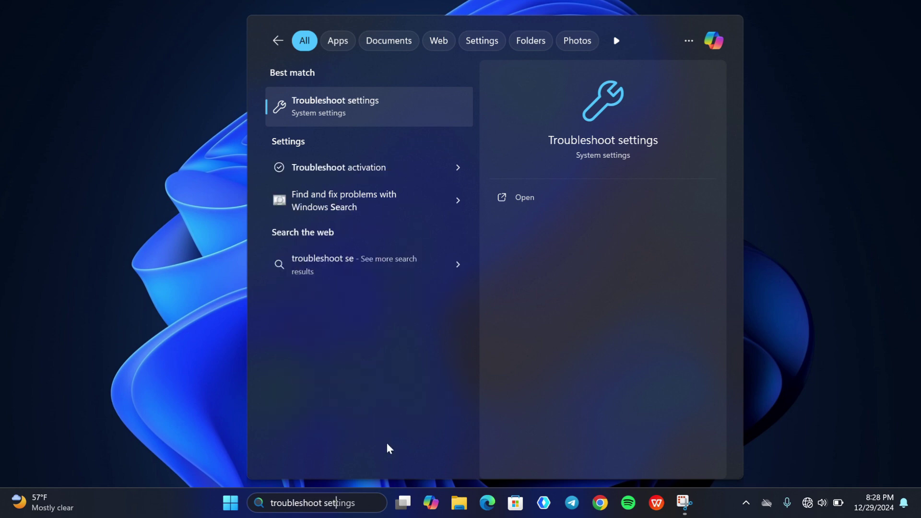
{"action": "type", "text": "ttings"}
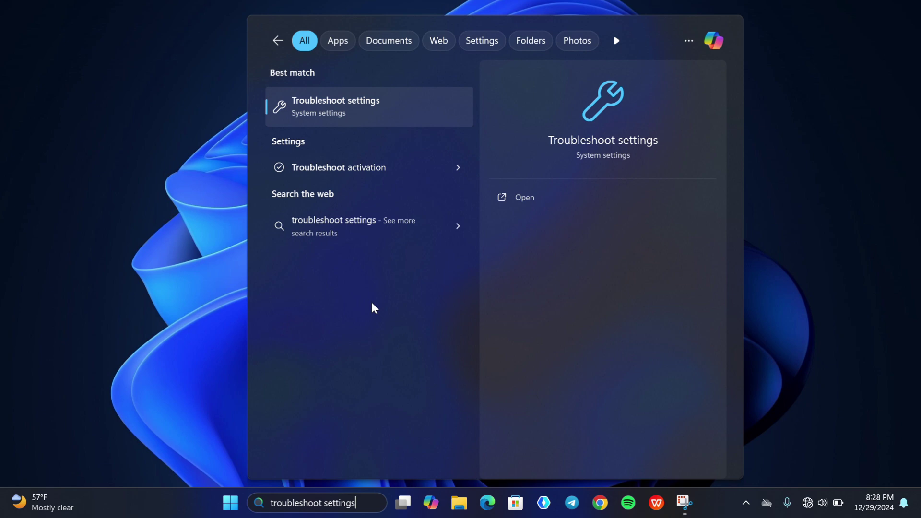
{"action": "left_click", "coordinate": [349, 108]}
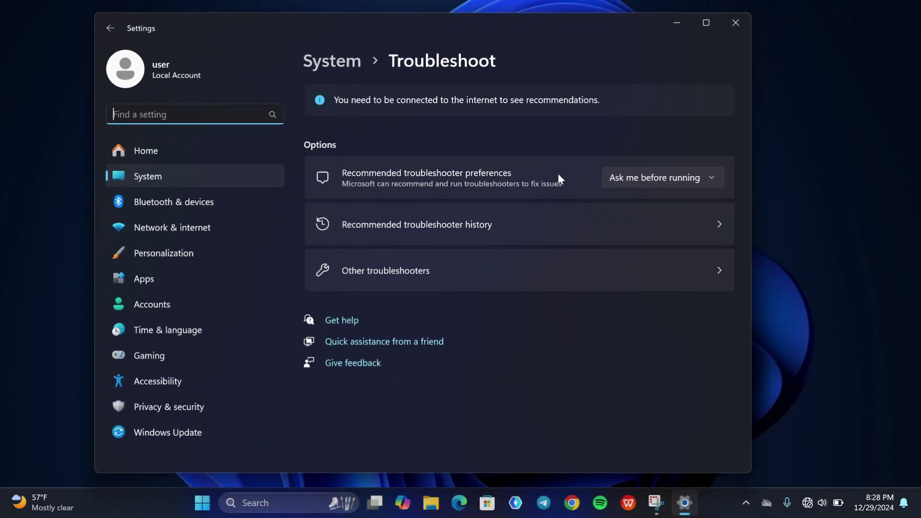
{"action": "left_click", "coordinate": [612, 271]}
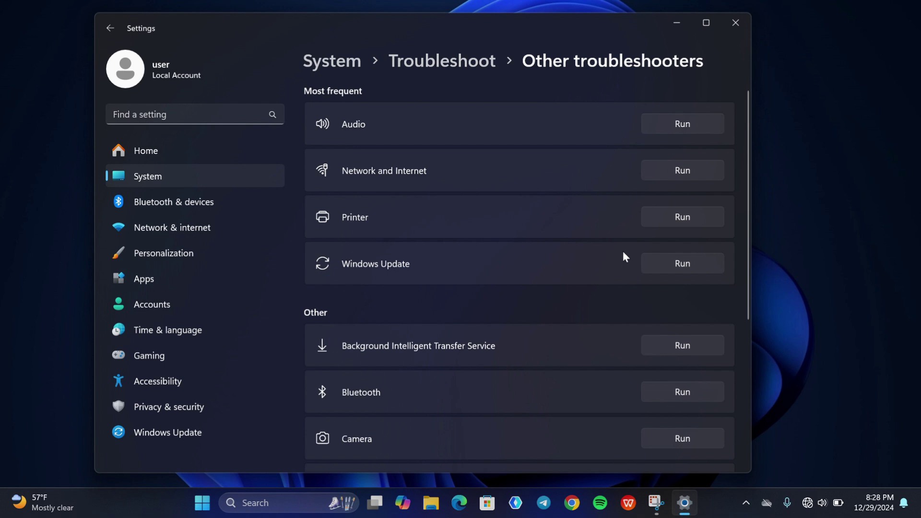
{"action": "left_click", "coordinate": [663, 171]}
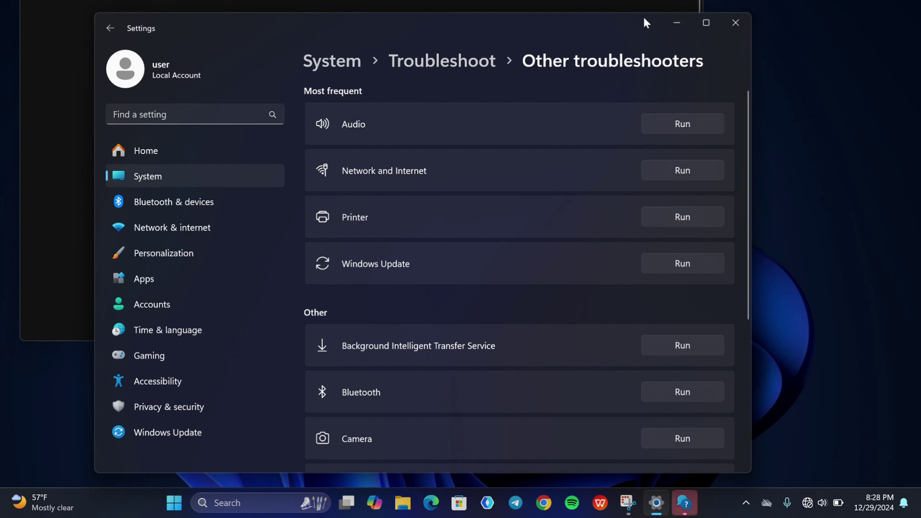
Expand the Check network settings, Restart your PC and Need more help recommendations in Get Help
{"action": "left_click_drag", "start_coordinate": [630, 27], "coordinate": [628, 39]}
{"action": "left_click", "coordinate": [674, 38]}
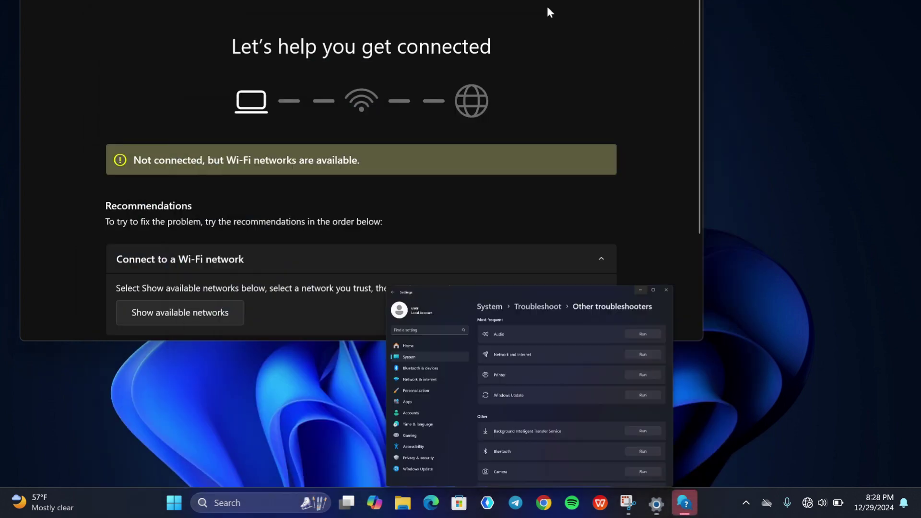
{"action": "mouse_move", "coordinate": [326, 11]}
{"action": "left_mouse_down"}
{"action": "mouse_move", "coordinate": [465, 23]}
{"action": "mouse_move", "coordinate": [426, 26]}
{"action": "left_mouse_up"}
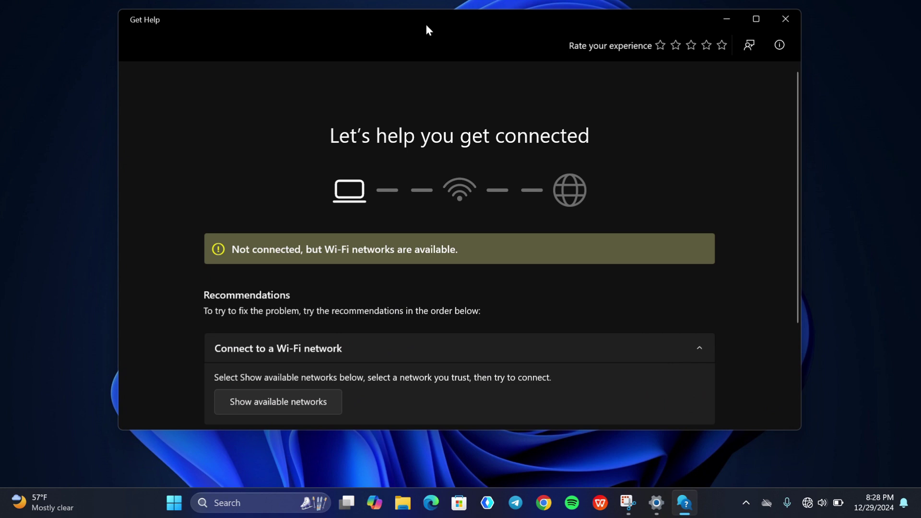
{"action": "scroll", "coordinate": [492, 191], "scroll_direction": "down", "scroll_amount": 3}
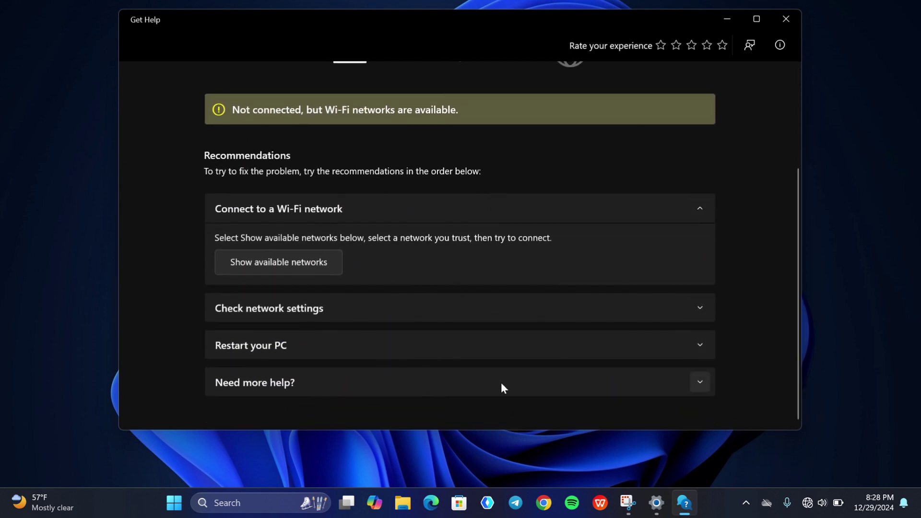
{"action": "left_click", "coordinate": [701, 306]}
{"action": "scroll", "coordinate": [699, 328], "scroll_direction": "down", "scroll_amount": 1}
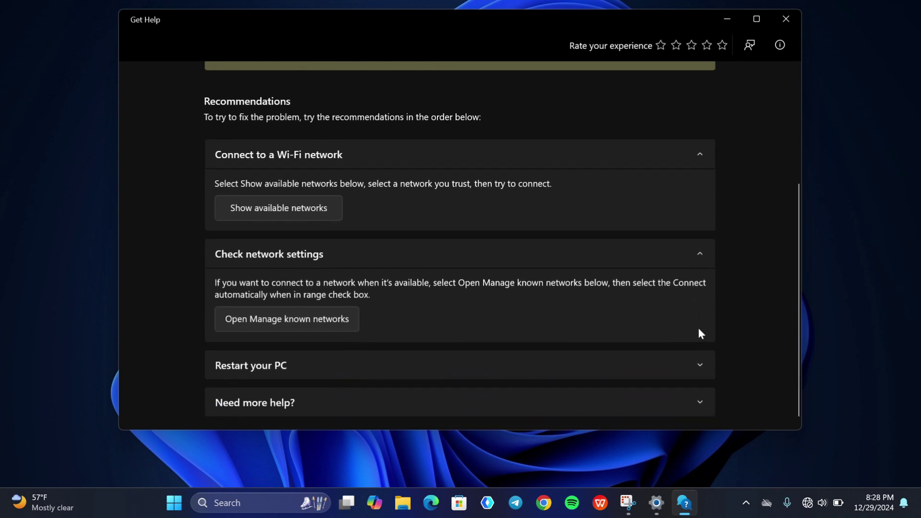
{"action": "left_click", "coordinate": [697, 363]}
{"action": "scroll", "coordinate": [619, 348], "scroll_direction": "down", "scroll_amount": 1}
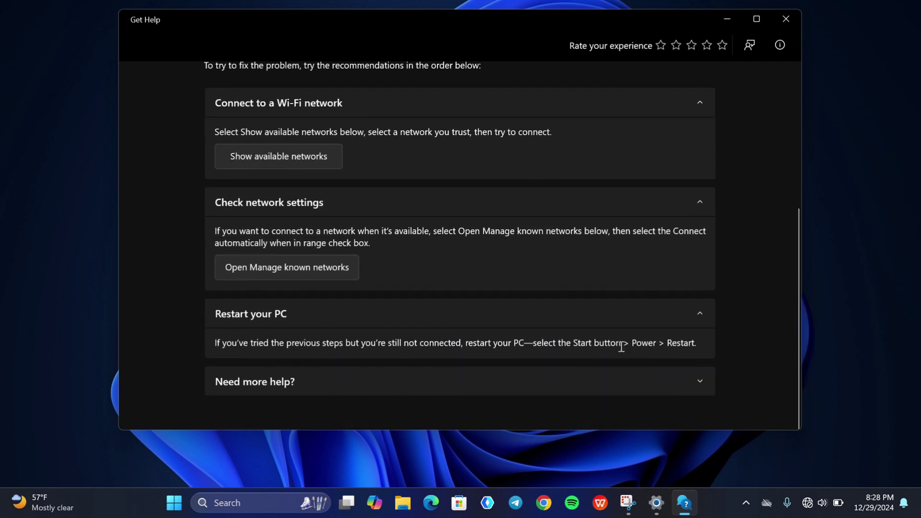
{"action": "left_click", "coordinate": [701, 383]}
{"action": "scroll", "coordinate": [619, 390], "scroll_direction": "down", "scroll_amount": 3}
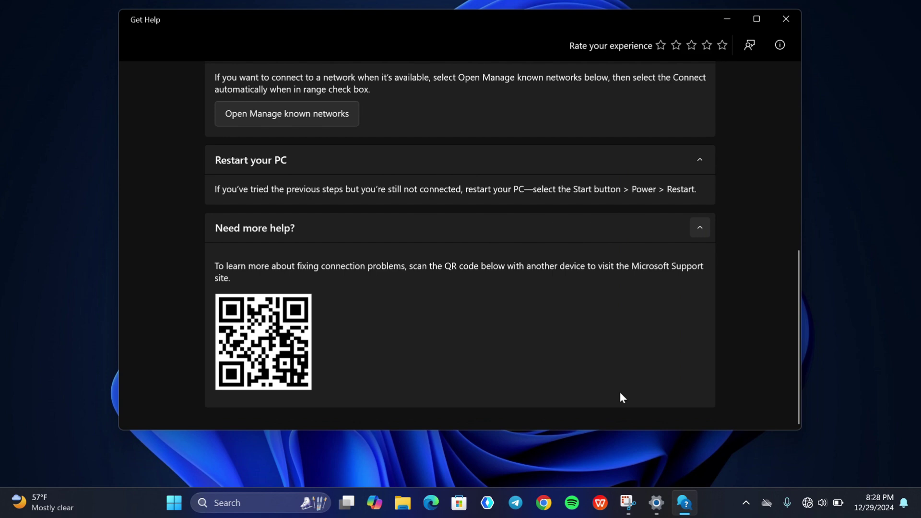
{"action": "left_click", "coordinate": [784, 20]}
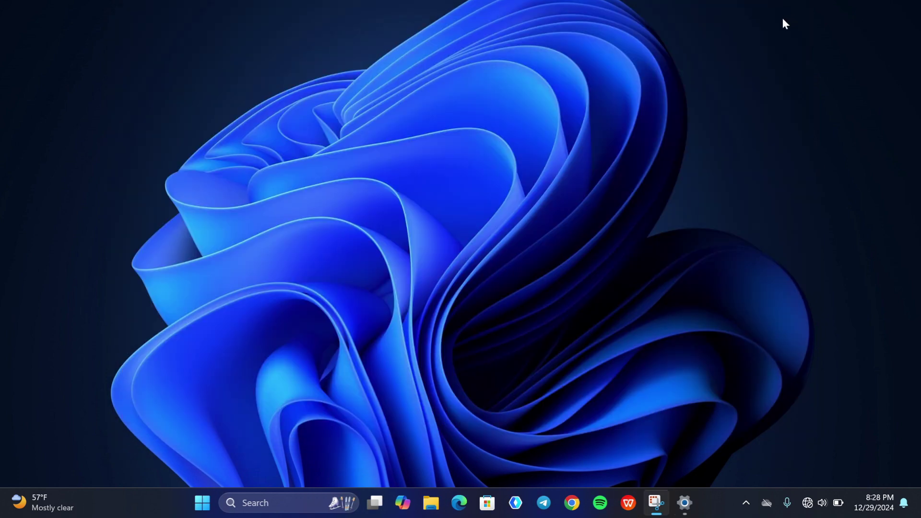
Open Device Manager and bring up actions for the Intel(R) Wi-Fi 6 AX201 160MHz adapter
{"action": "left_click", "coordinate": [281, 497]}
{"action": "type", "text": "device"}
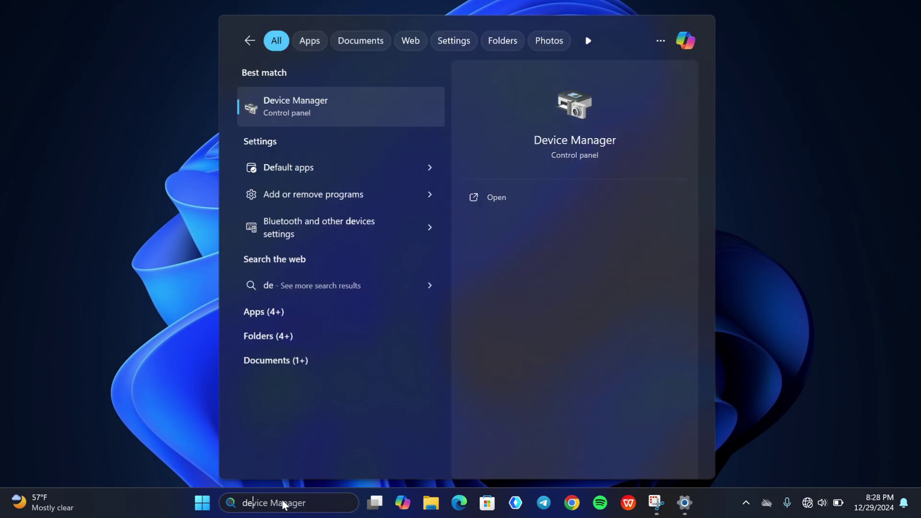
{"action": "type", "text": " manager"}
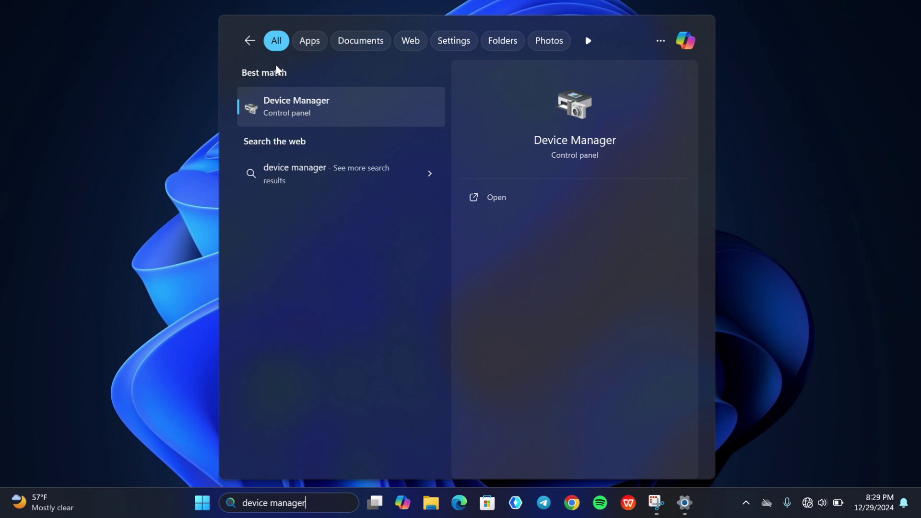
{"action": "left_click", "coordinate": [270, 106]}
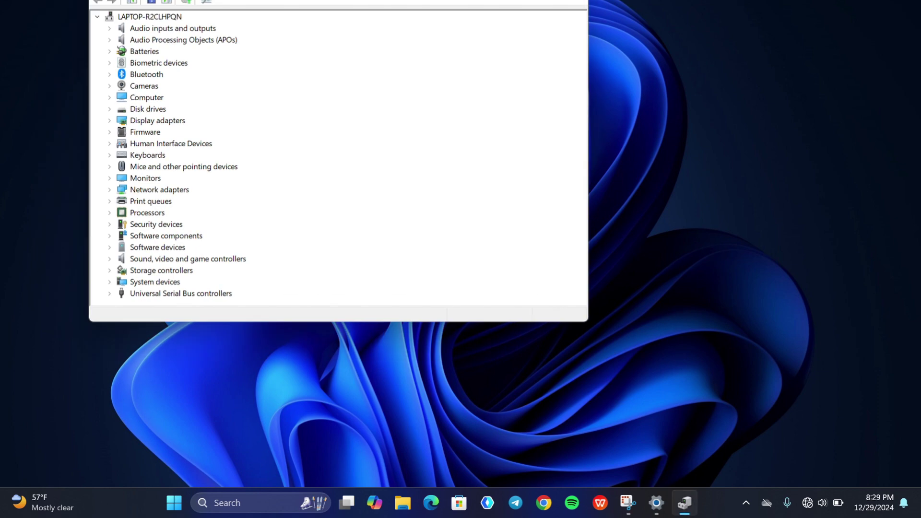
{"action": "left_click_drag", "start_coordinate": [407, 21], "coordinate": [421, 72]}
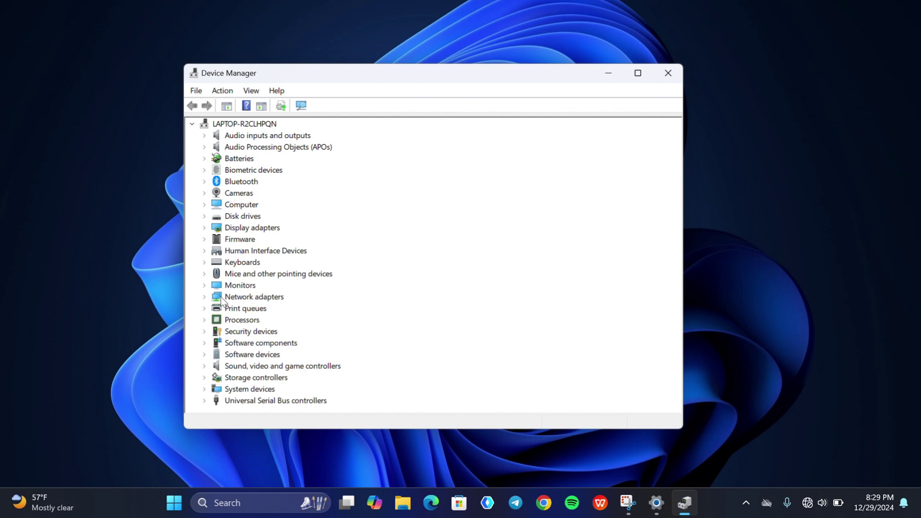
{"action": "left_click", "coordinate": [205, 298]}
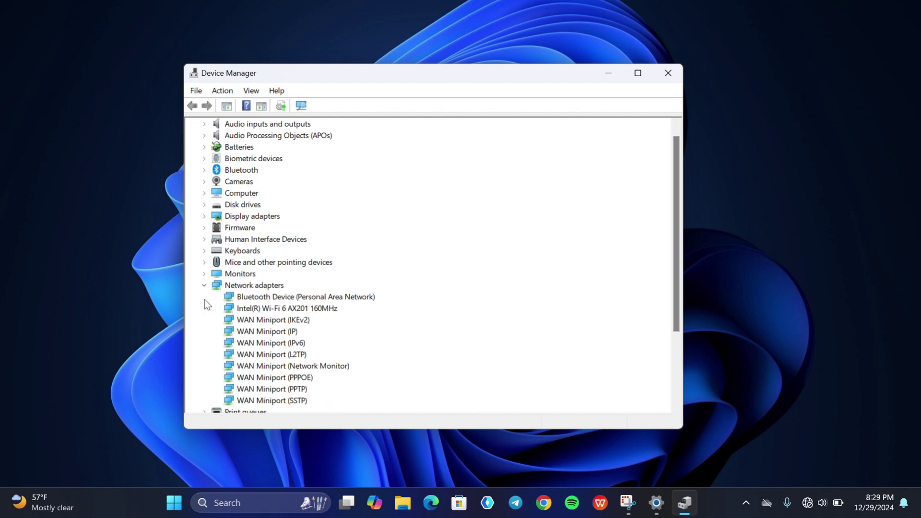
{"action": "left_click", "coordinate": [253, 309]}
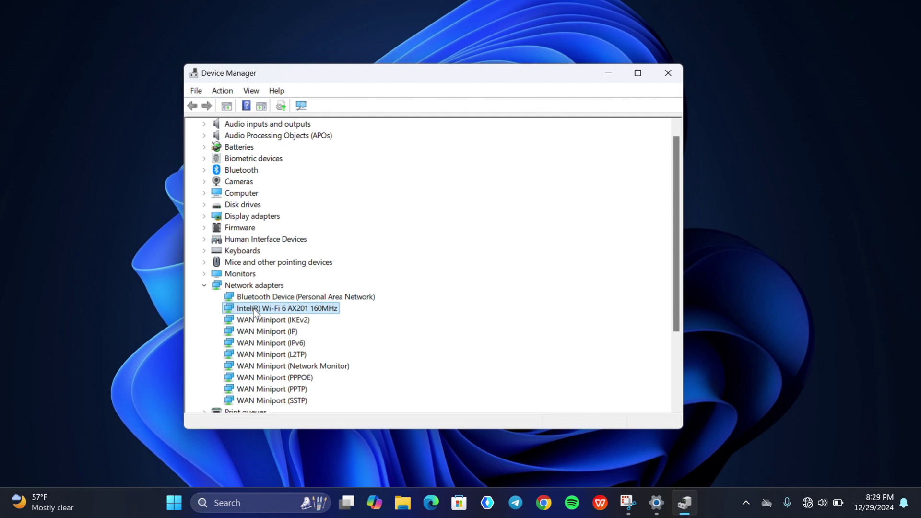
{"action": "right_click", "coordinate": [253, 309]}
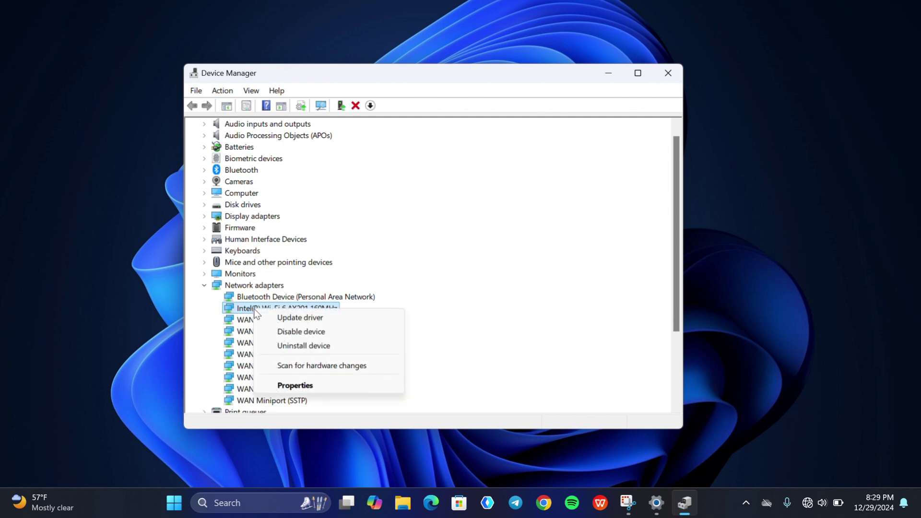
Search automatically for a better Wi-Fi driver, then check Windows Update for updated drivers
{"action": "left_click", "coordinate": [299, 317]}
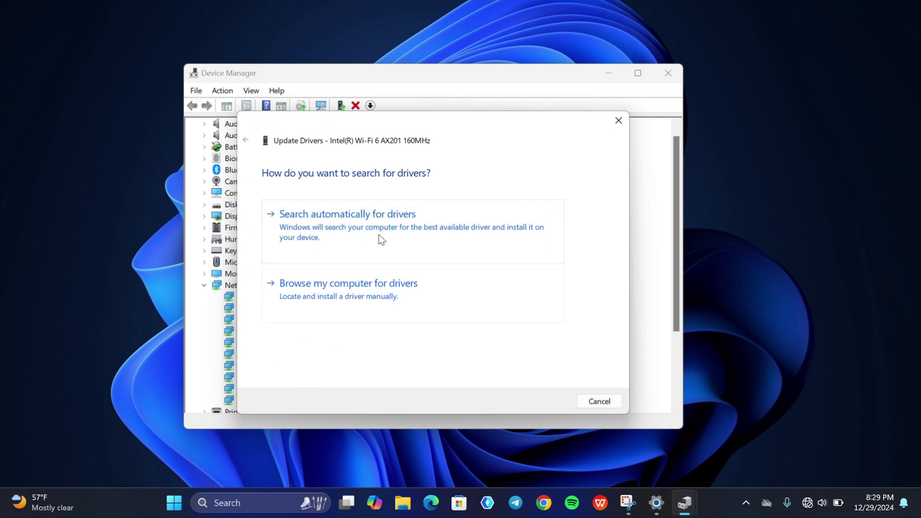
{"action": "left_click", "coordinate": [379, 233]}
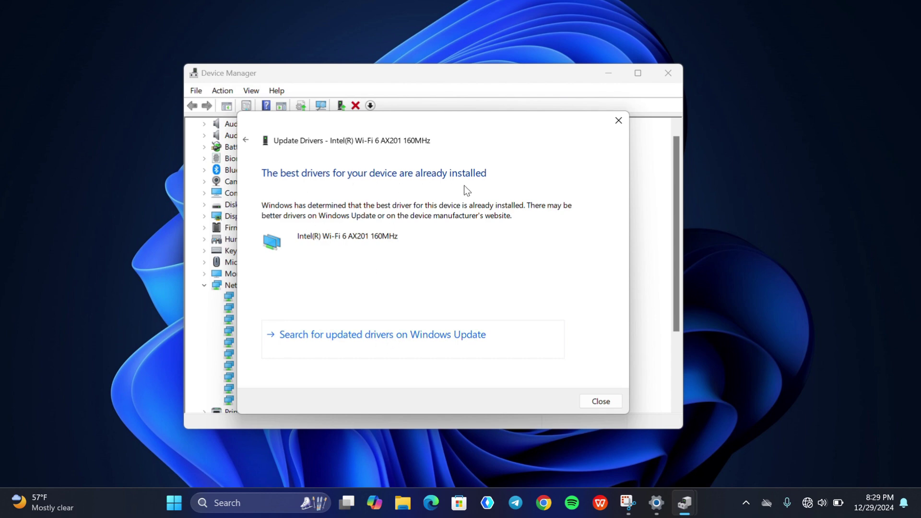
{"action": "left_click", "coordinate": [389, 329]}
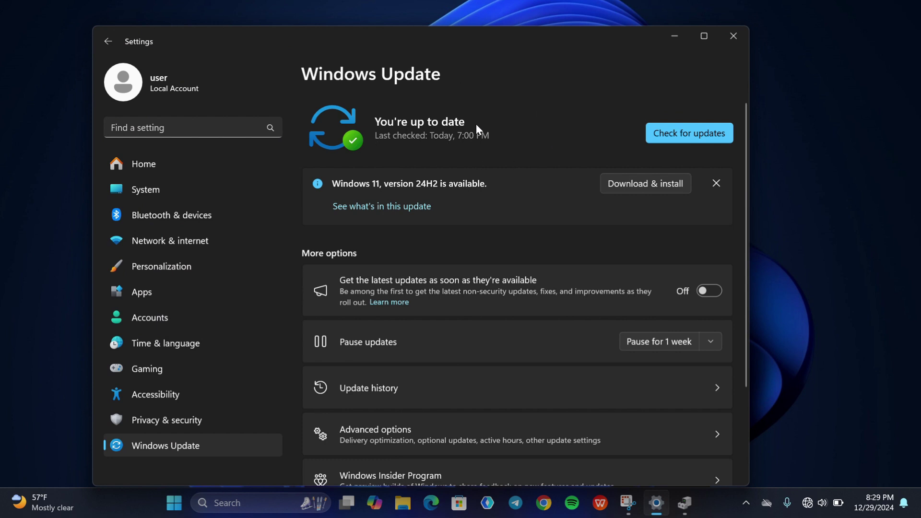
Close Windows Update settings and clear the Run box to enter services.msc
{"action": "left_click", "coordinate": [734, 36]}
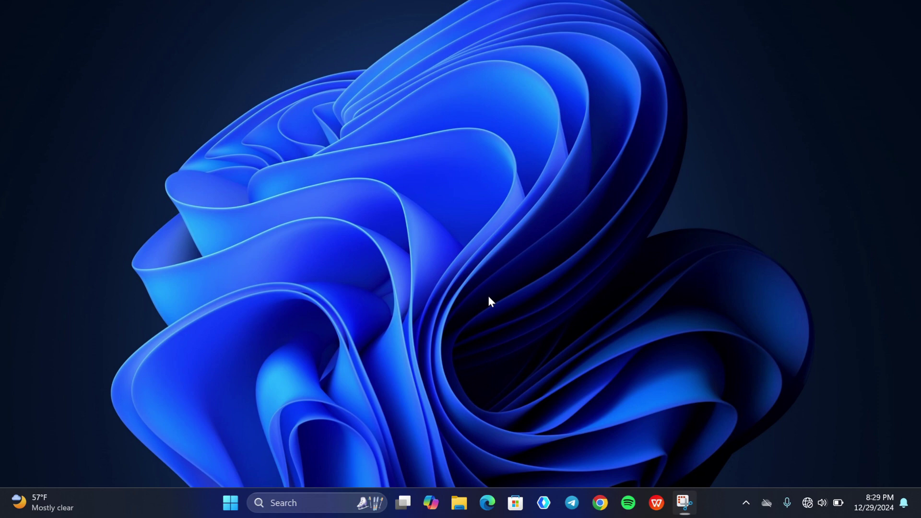
{"action": "key", "text": "super+r"}
{"action": "key", "text": "BackSpace"}
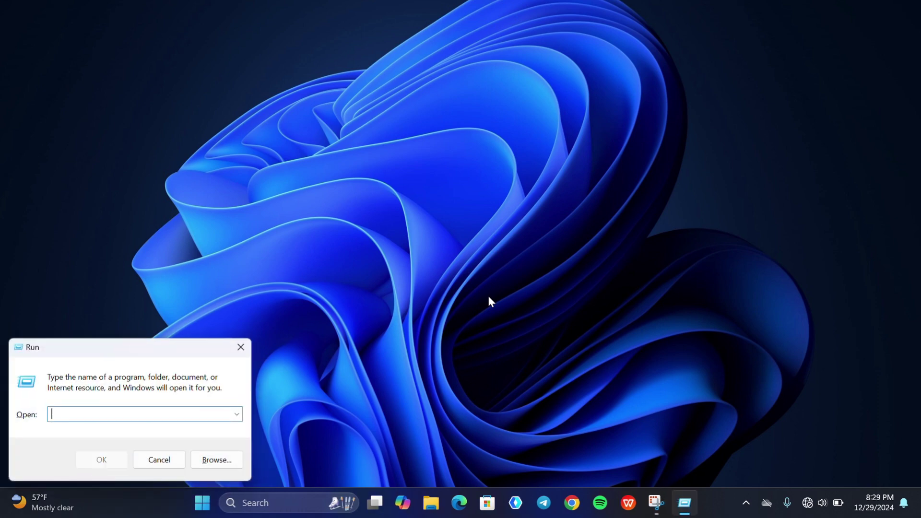
{"action": "type", "text": "services.ms"}
{"action": "type", "text": "c"}
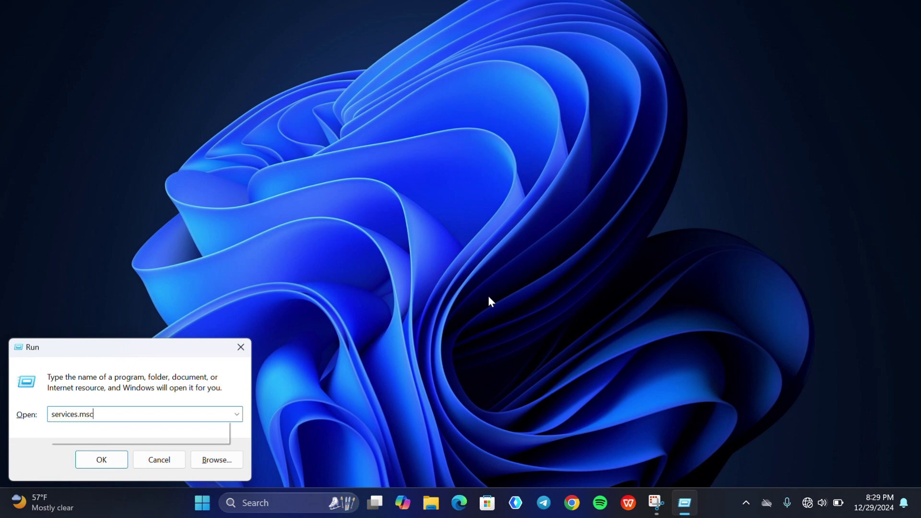
Launch Services and select the WLAN AutoConfig service to see its description
{"action": "key", "text": "Return"}
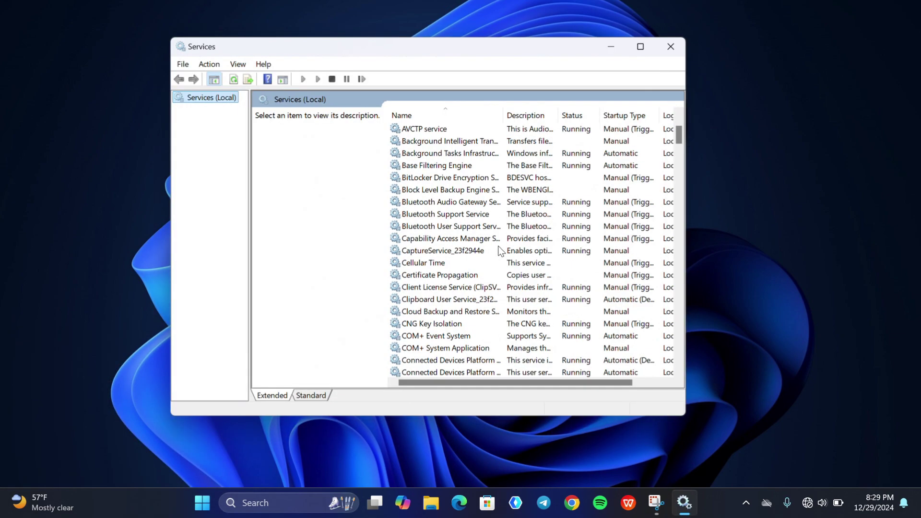
{"action": "scroll", "coordinate": [498, 246], "scroll_direction": "down", "scroll_amount": 5}
{"action": "scroll", "coordinate": [498, 245], "scroll_direction": "down", "scroll_amount": 5}
{"action": "scroll", "coordinate": [497, 245], "scroll_direction": "down", "scroll_amount": 5}
{"action": "scroll", "coordinate": [498, 245], "scroll_direction": "down", "scroll_amount": 10}
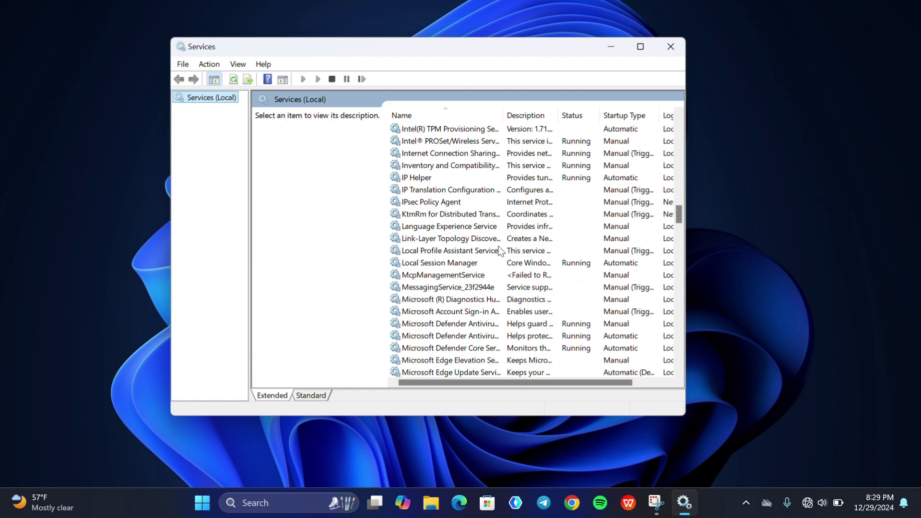
{"action": "scroll", "coordinate": [498, 245], "scroll_direction": "down", "scroll_amount": 10}
{"action": "scroll", "coordinate": [498, 245], "scroll_direction": "down", "scroll_amount": 10}
{"action": "scroll", "coordinate": [497, 245], "scroll_direction": "down", "scroll_amount": 10}
{"action": "scroll", "coordinate": [498, 246], "scroll_direction": "down", "scroll_amount": 8}
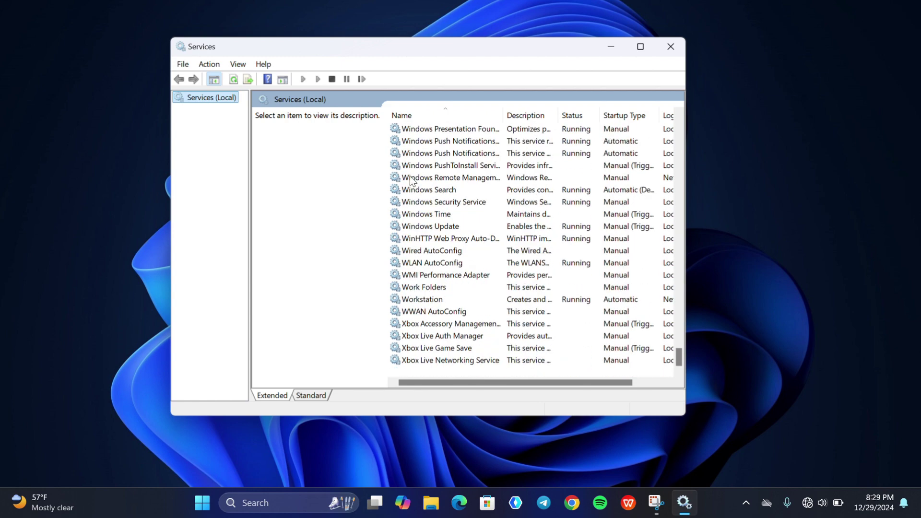
{"action": "left_click", "coordinate": [434, 265]}
Set WLAN AutoConfig's startup type to Automatic, stop and restart it, and apply
{"action": "right_click", "coordinate": [434, 264]}
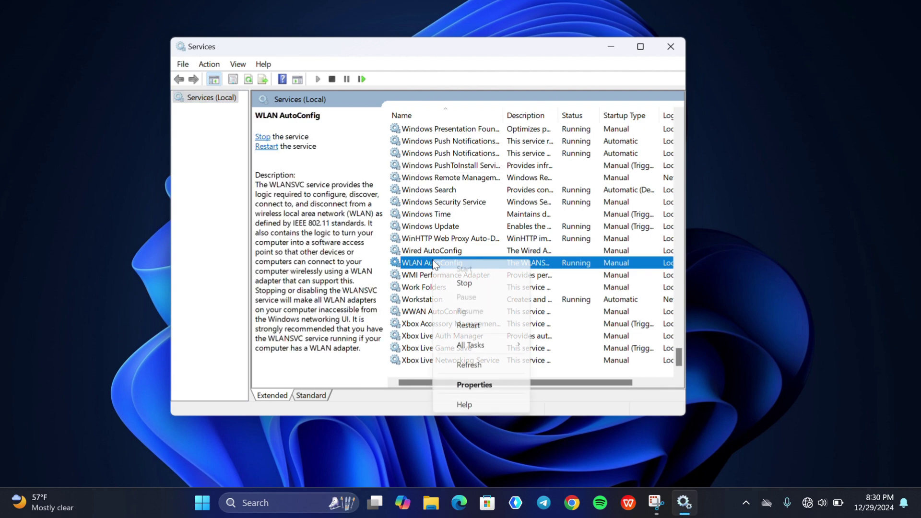
{"action": "left_click", "coordinate": [475, 385]}
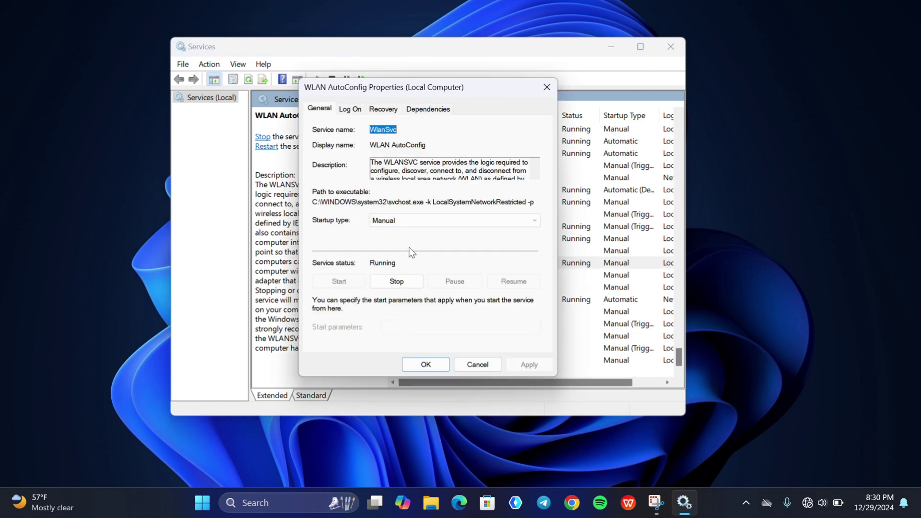
{"action": "left_click", "coordinate": [431, 222]}
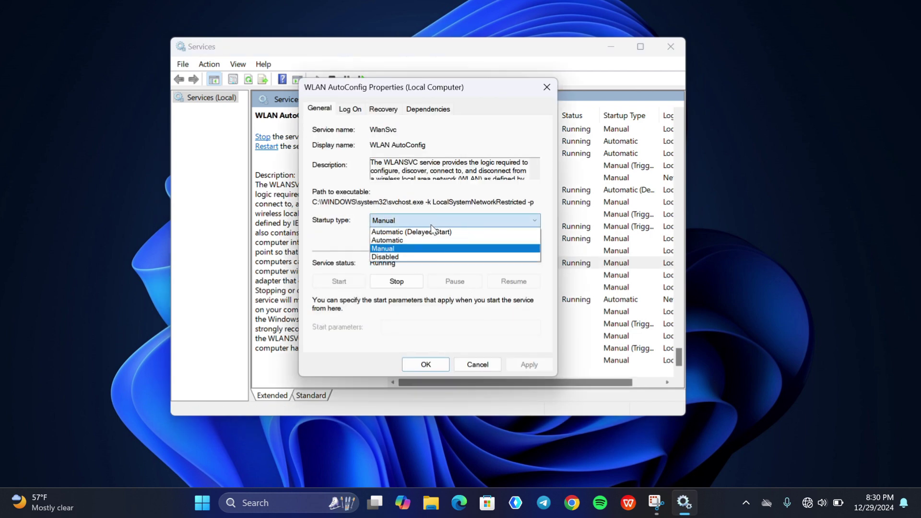
{"action": "left_click", "coordinate": [385, 241]}
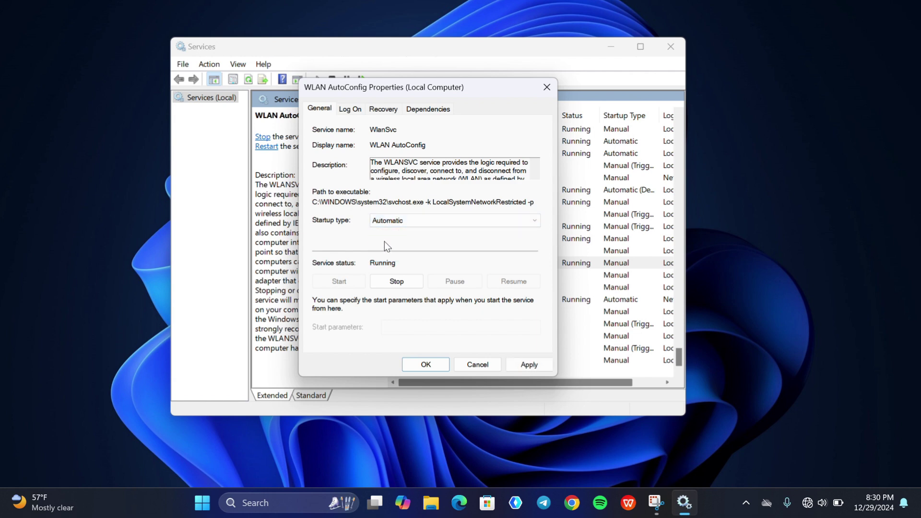
{"action": "left_click", "coordinate": [396, 281]}
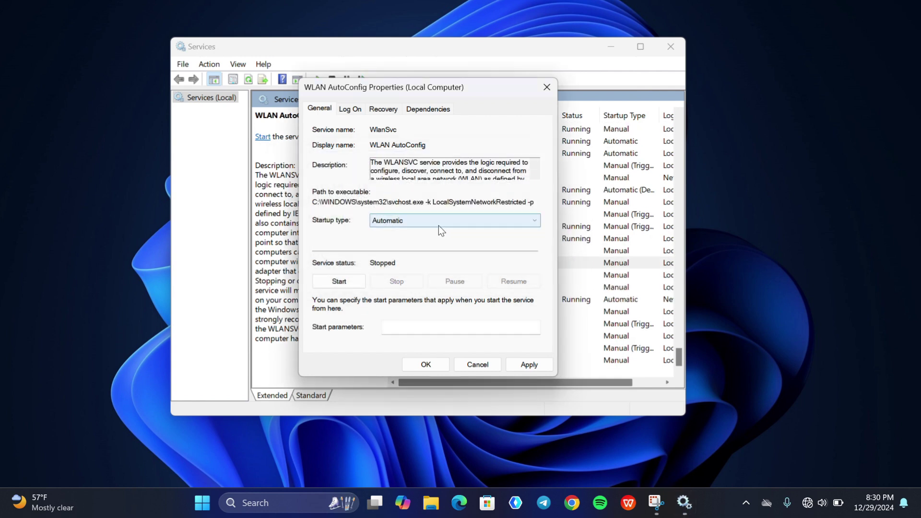
{"action": "left_click", "coordinate": [330, 282]}
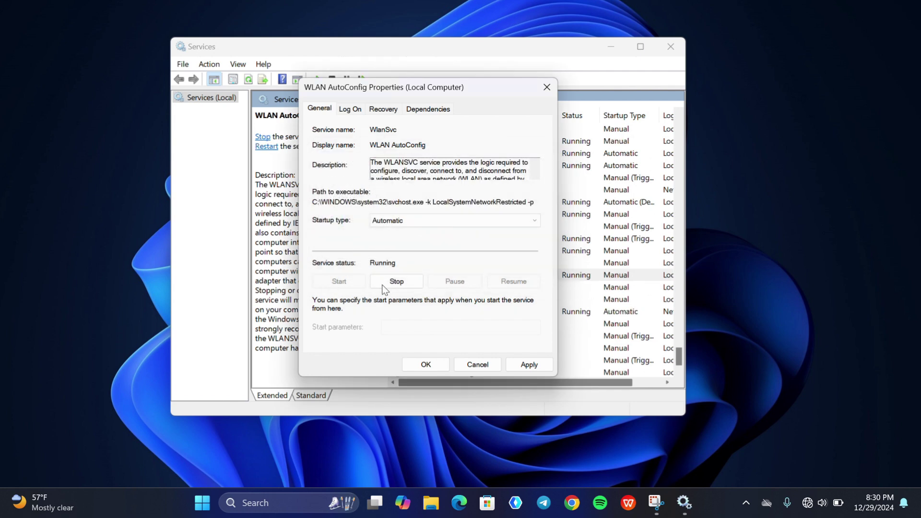
{"action": "left_click", "coordinate": [529, 366]}
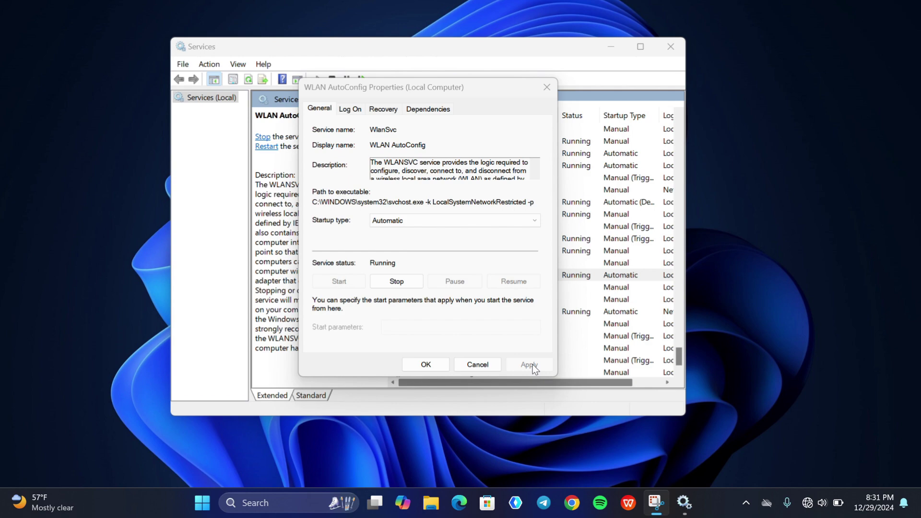
{"action": "left_click", "coordinate": [419, 366]}
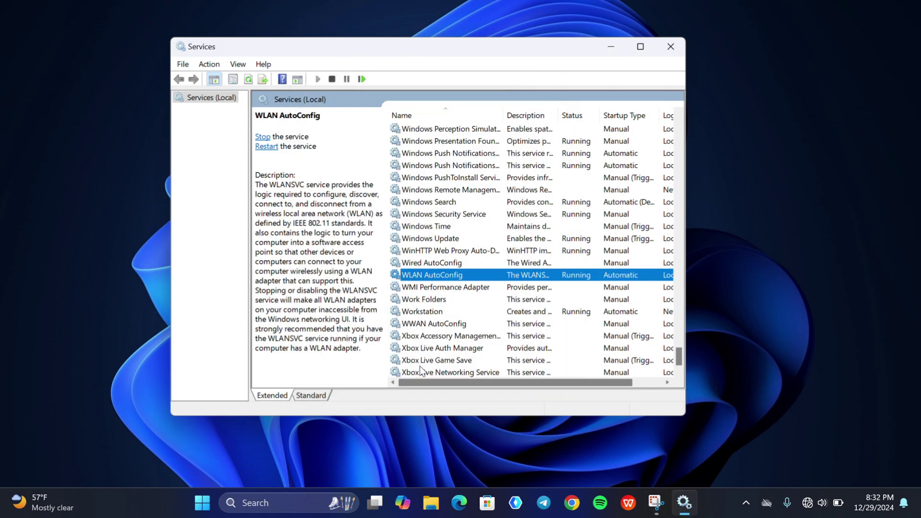
Close the Services console and open the Quick Settings panel
{"action": "left_click", "coordinate": [668, 48]}
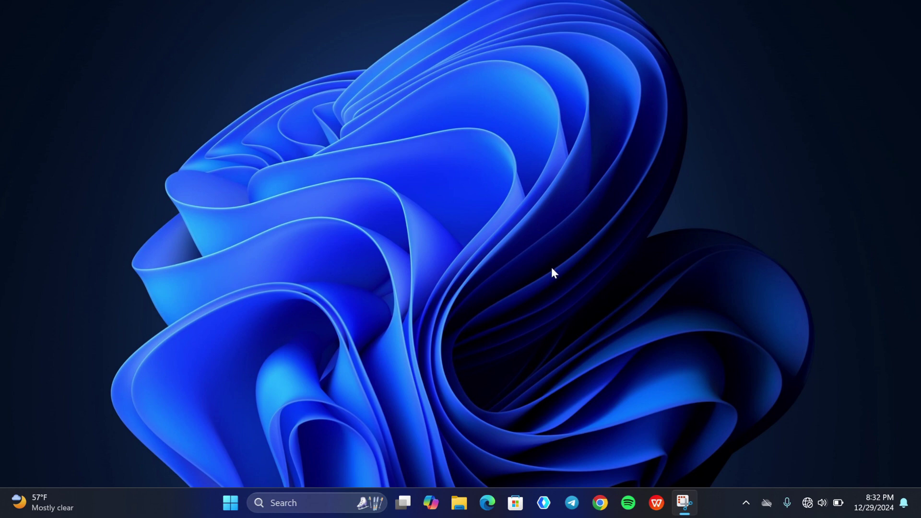
{"action": "left_click", "coordinate": [808, 497]}
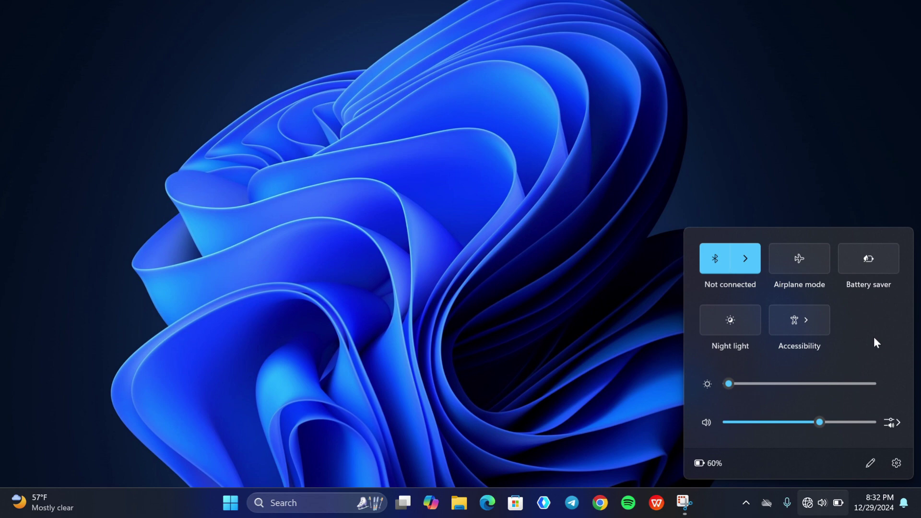
Add the Wi-Fi tile to Quick Settings and finish editing the tiles
{"action": "right_click", "coordinate": [861, 332]}
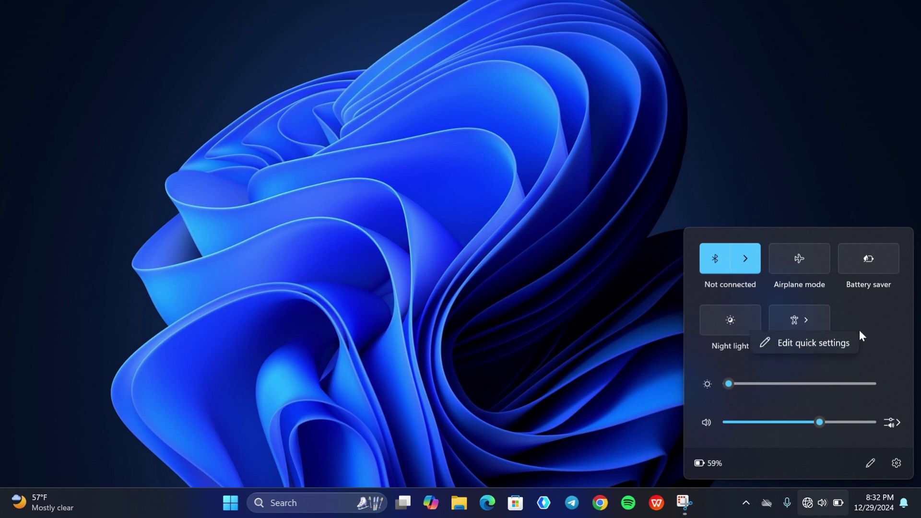
{"action": "left_click", "coordinate": [825, 342]}
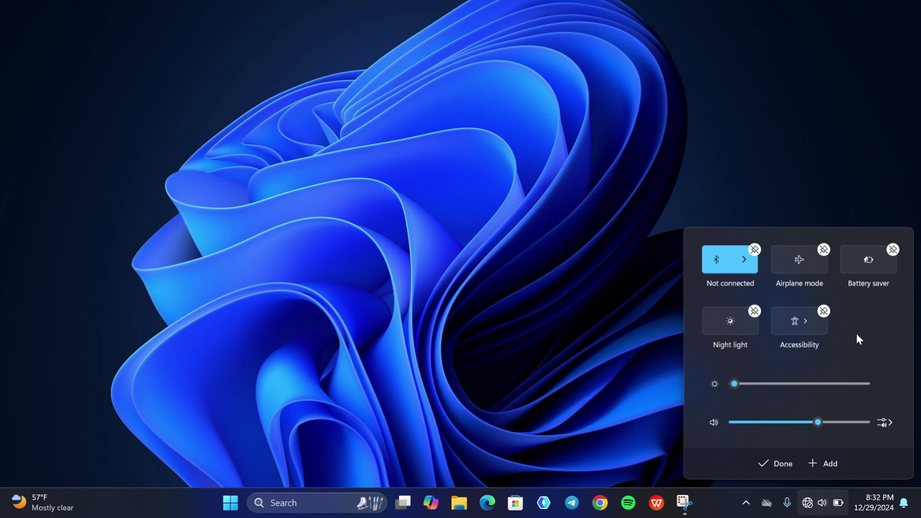
{"action": "left_click", "coordinate": [821, 465]}
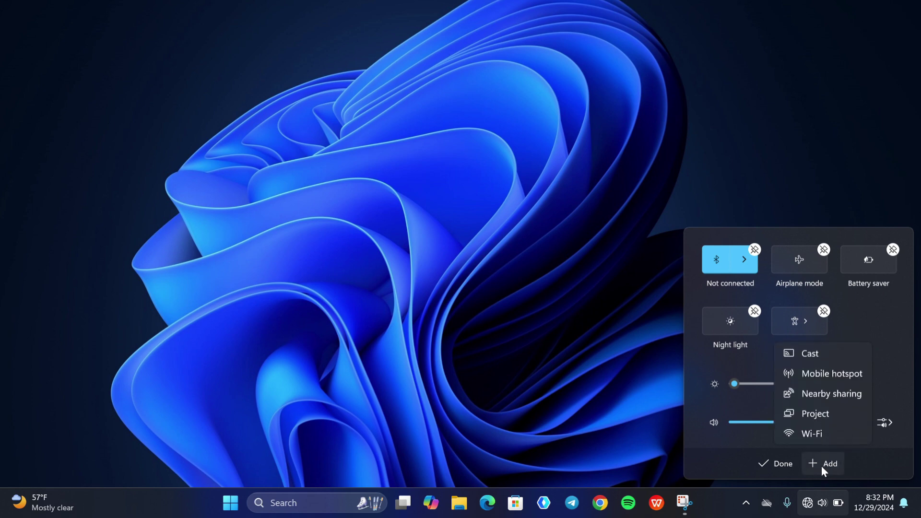
{"action": "left_click", "coordinate": [816, 432]}
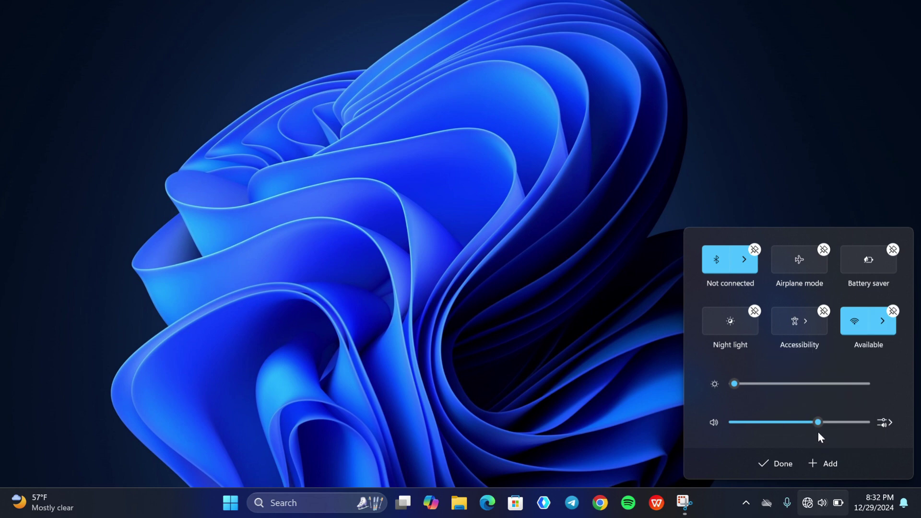
{"action": "left_click", "coordinate": [774, 469]}
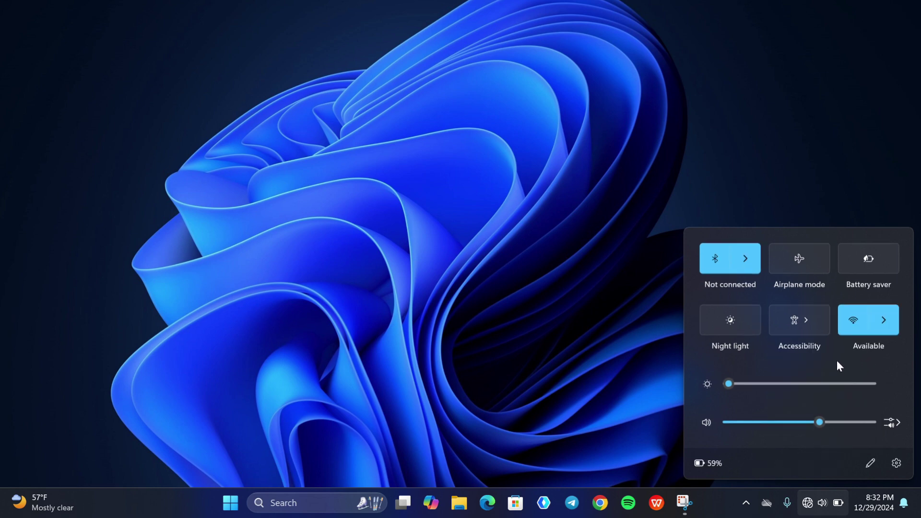
{"action": "left_click", "coordinate": [613, 359]}
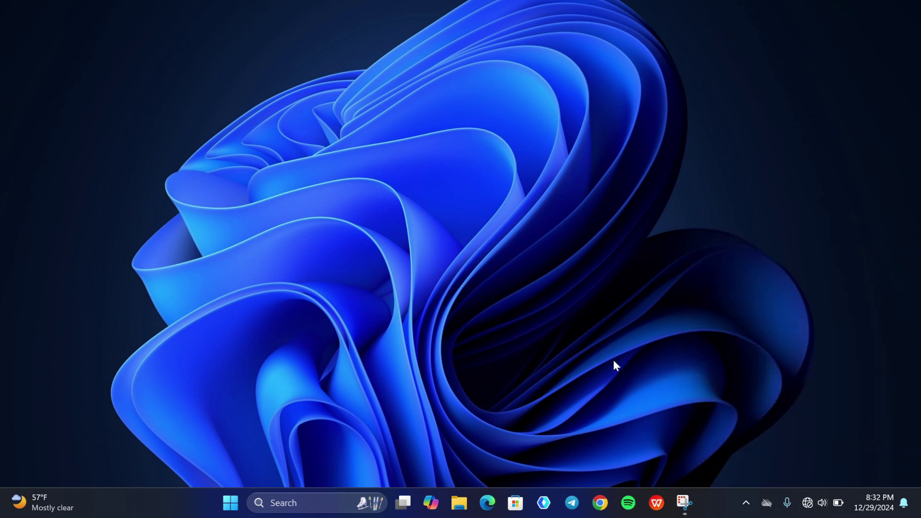